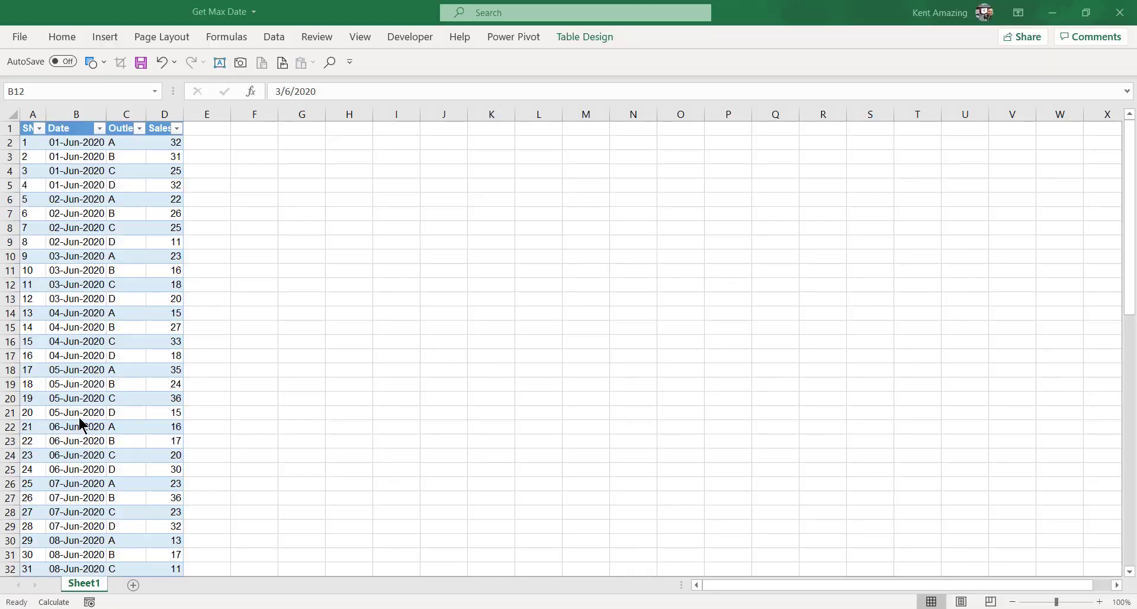
# Load the sales table into Power Query Editor as the calendar query using From Table/Range.
pyautogui.scroll(-7, 65, 319)
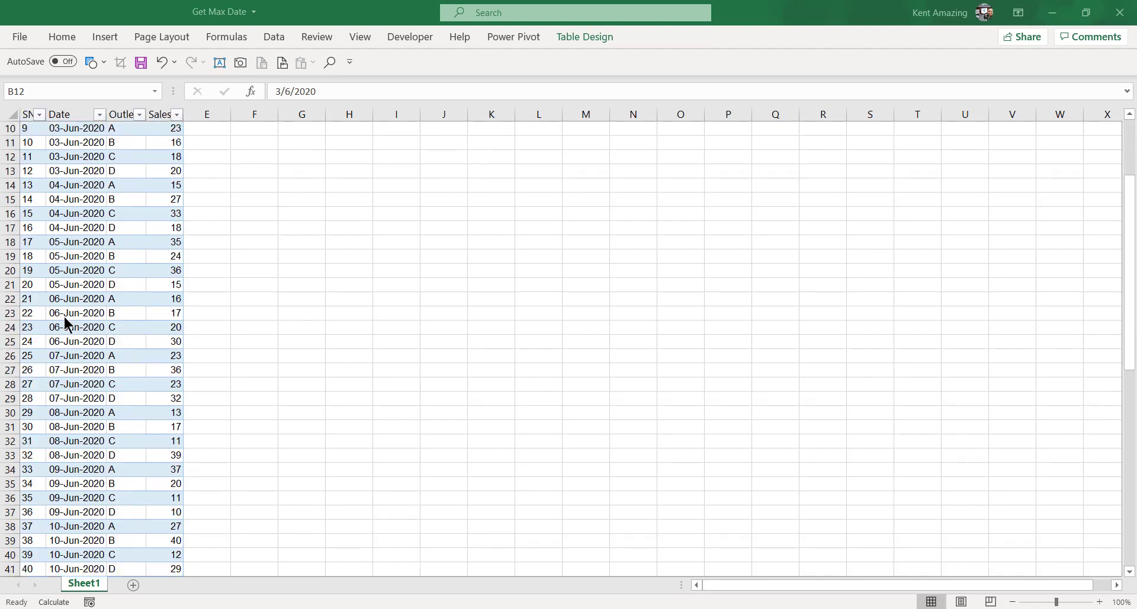
pyautogui.scroll(-10, 64, 331)
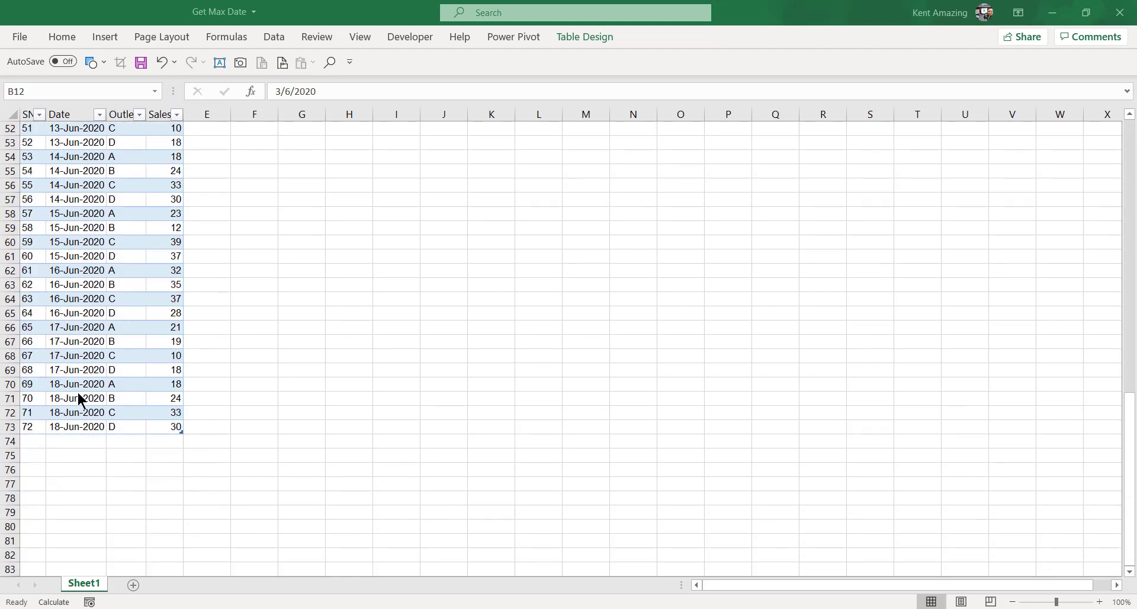
pyautogui.scroll(17, 79, 413)
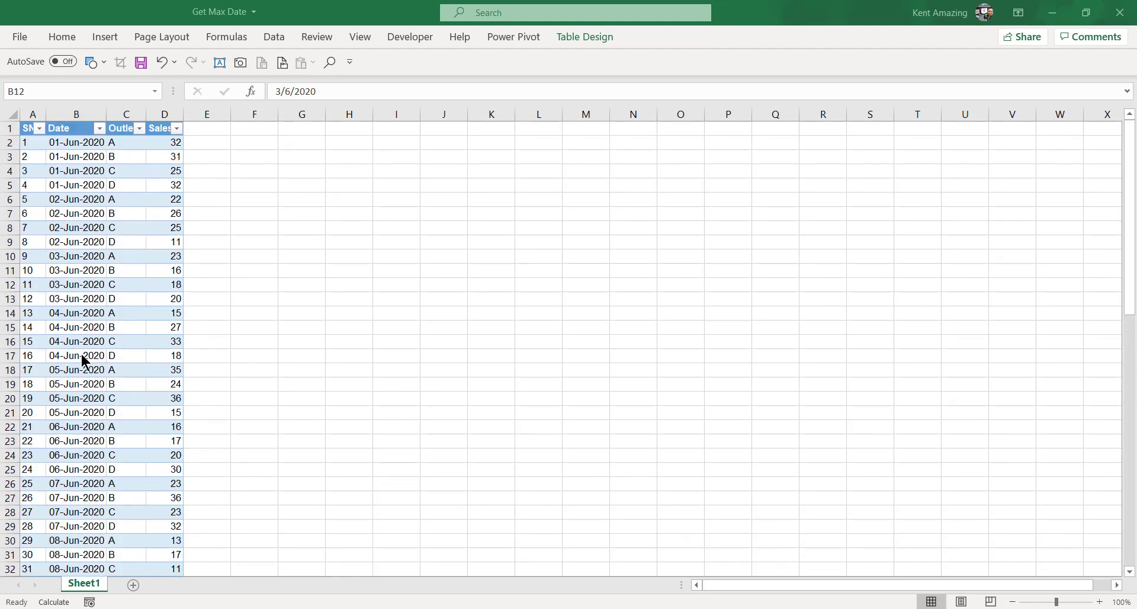
pyautogui.scroll(-10, 83, 450)
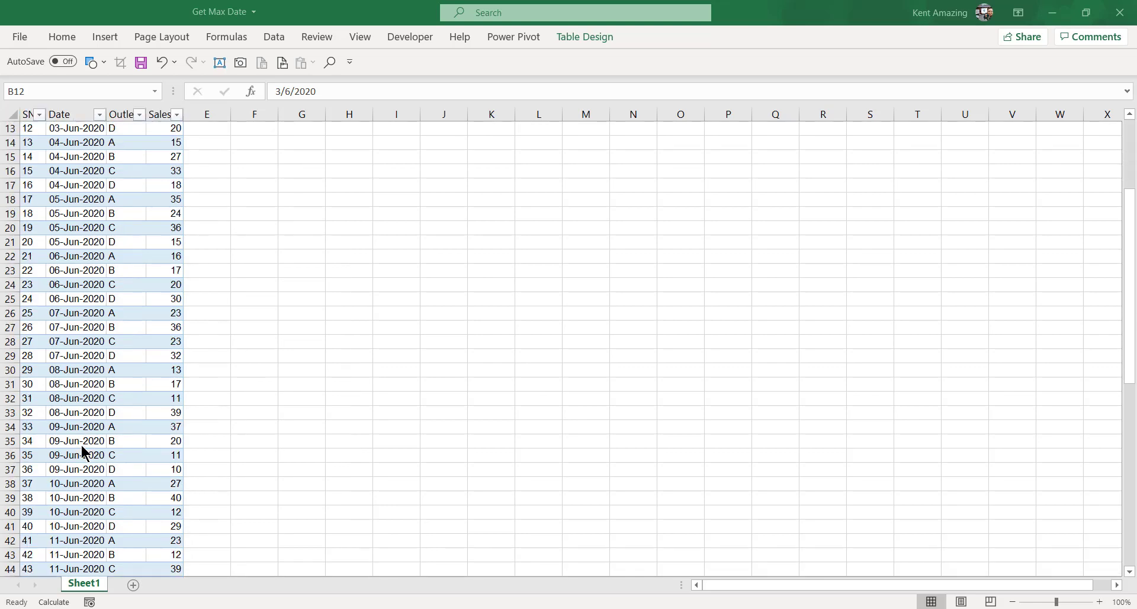
pyautogui.scroll(-4, 94, 471)
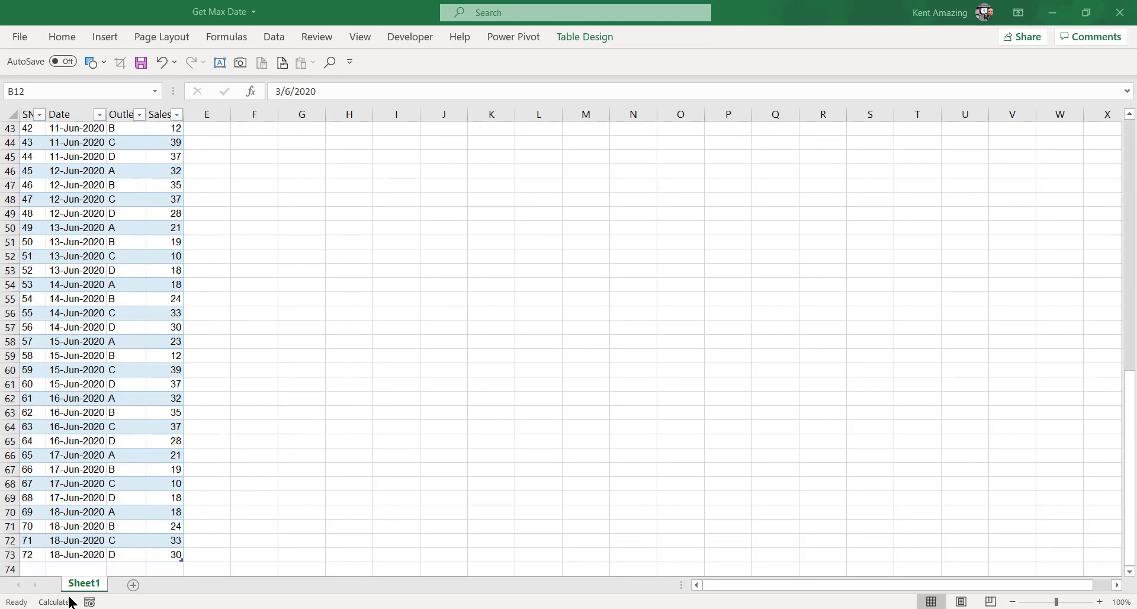
pyautogui.scroll(5, 84, 488)
pyautogui.scroll(9, 85, 486)
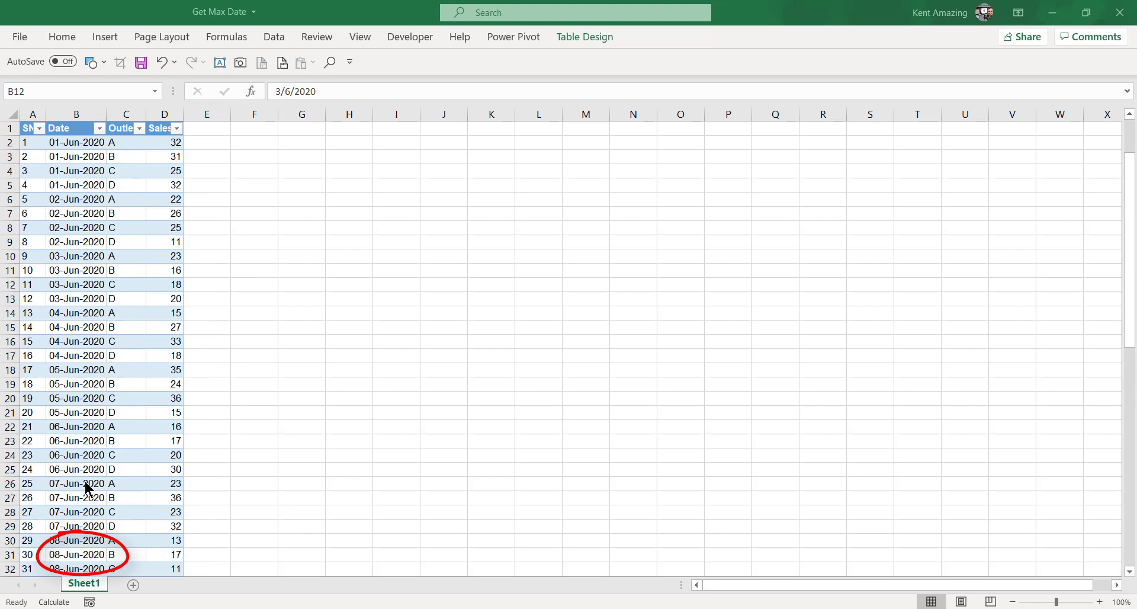
pyautogui.click(87, 281)
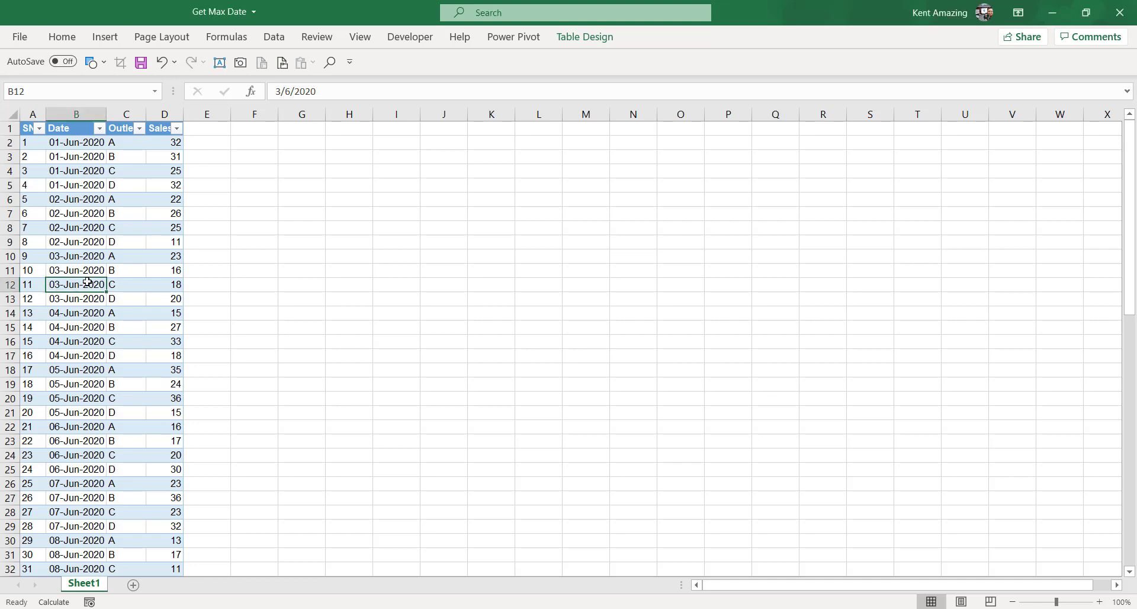
pyautogui.click(282, 35)
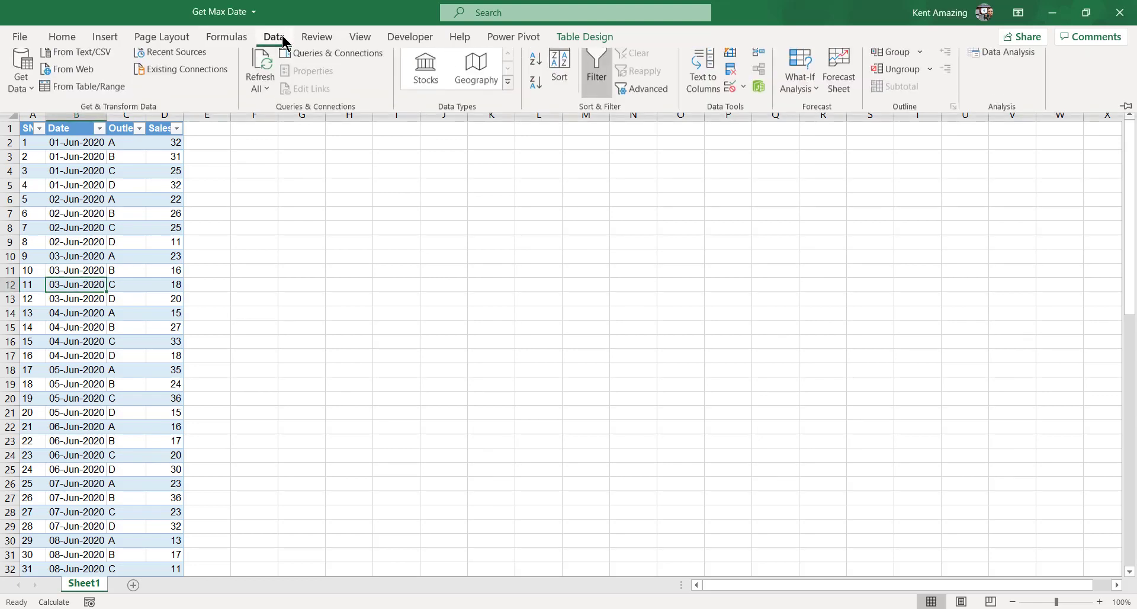
pyautogui.click(71, 94)
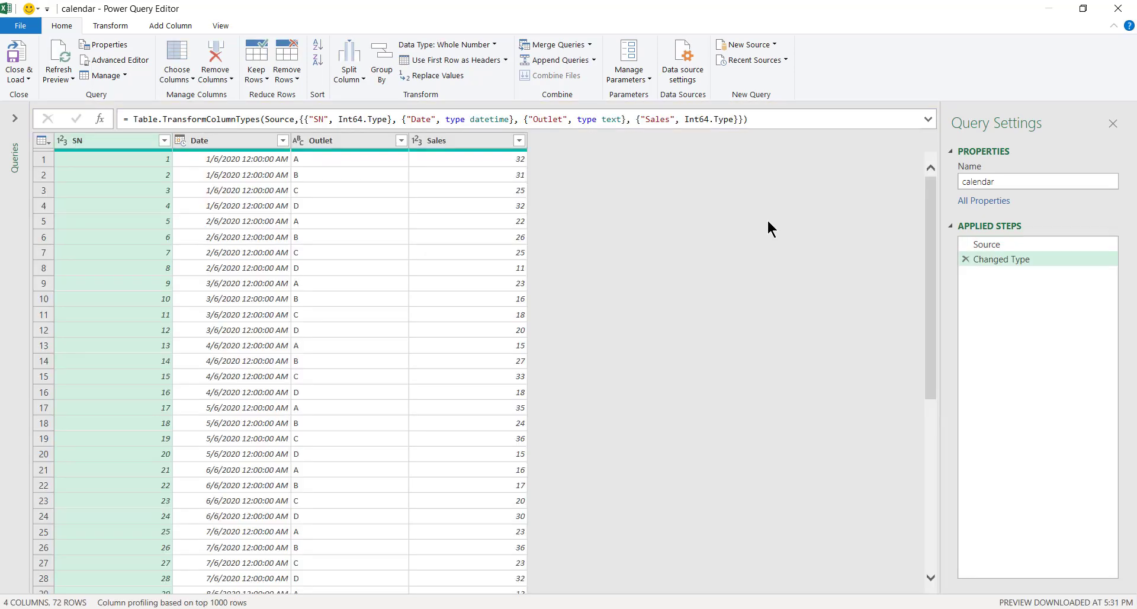
# Change the Date column type from Date/Time to Date, replacing the existing Changed Type step.
pyautogui.click(184, 141)
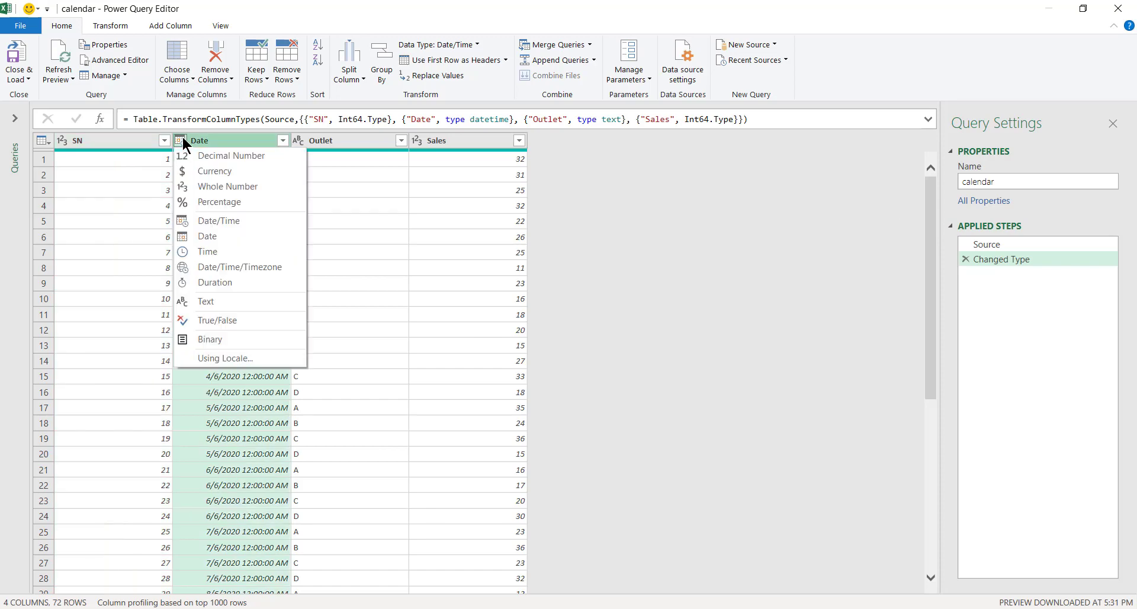
pyautogui.click(217, 237)
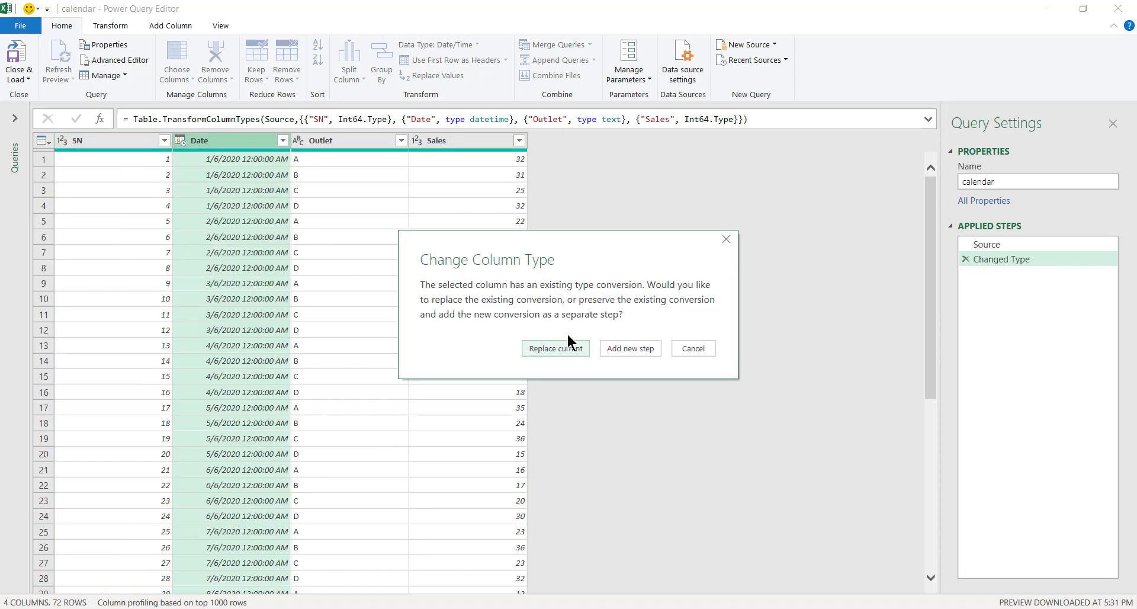
pyautogui.click(557, 348)
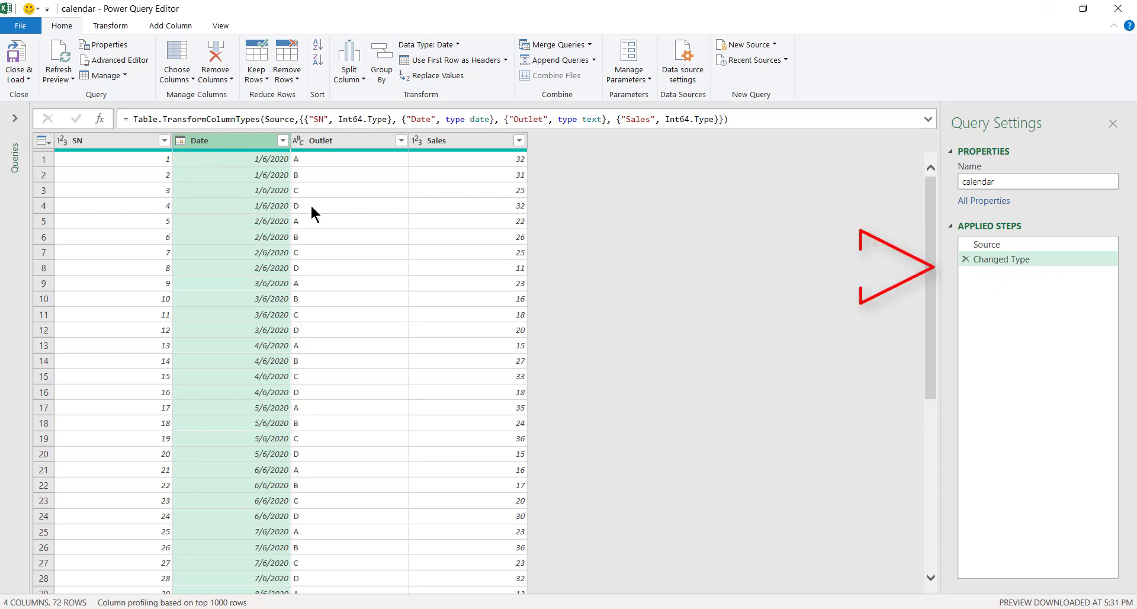
# Add a Custom column with formula #"Changed Type"[Date] and preview one of its date lists.
pyautogui.click(186, 29)
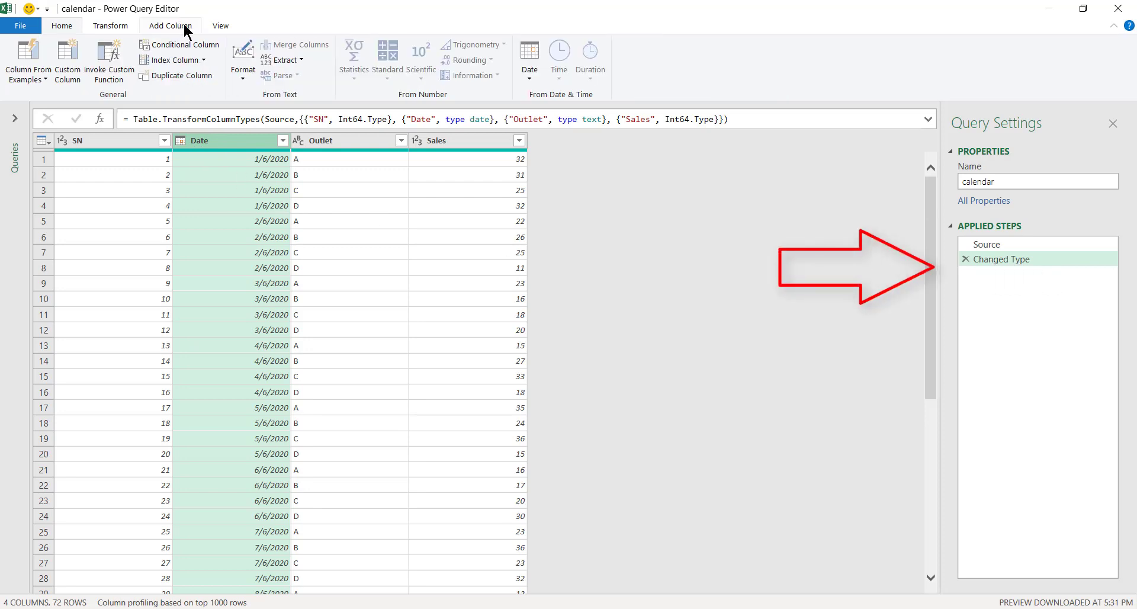
pyautogui.click(74, 56)
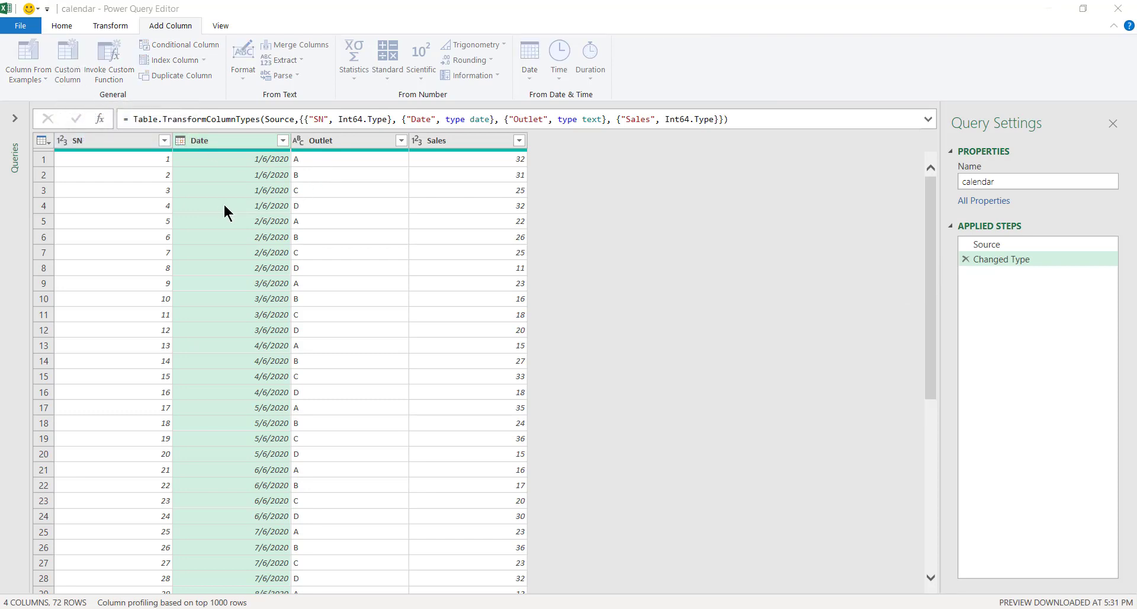
pyautogui.click(370, 275)
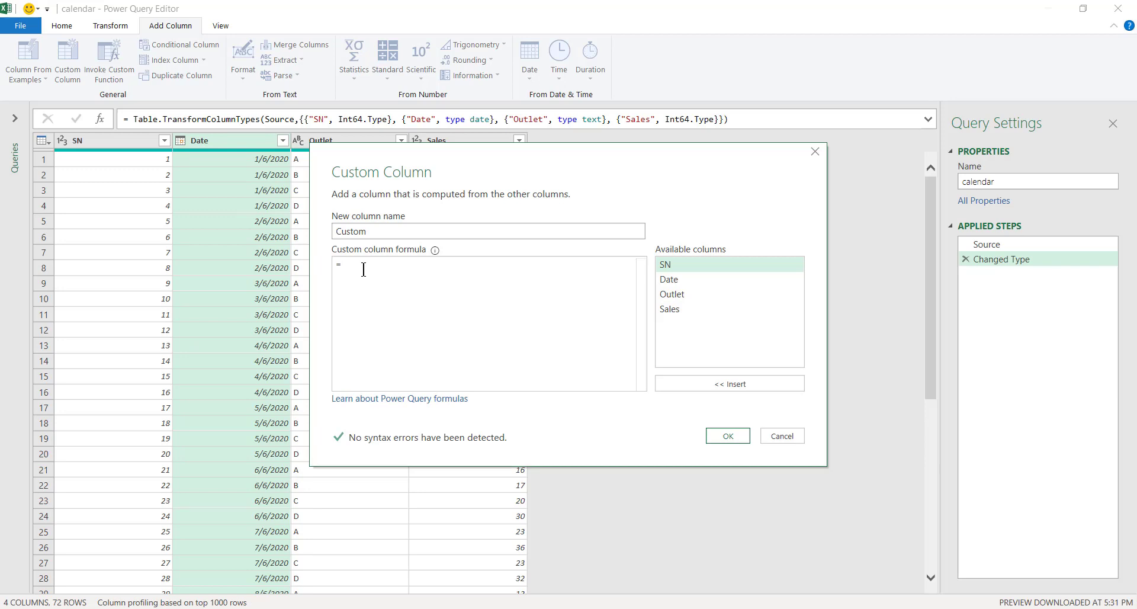
pyautogui.write('#')
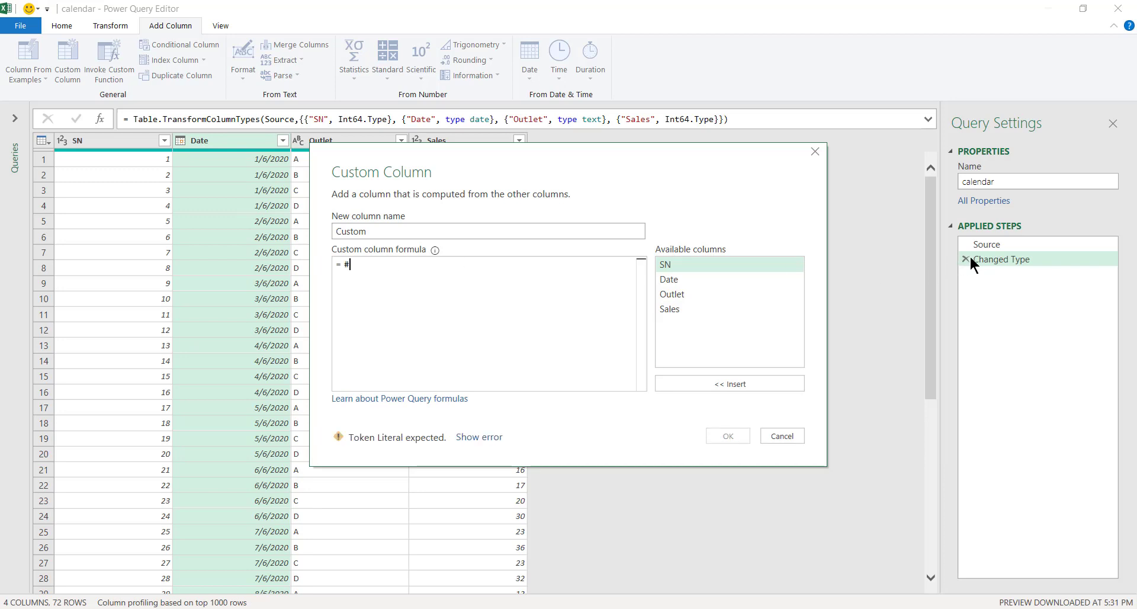
pyautogui.write('"Changed Type')
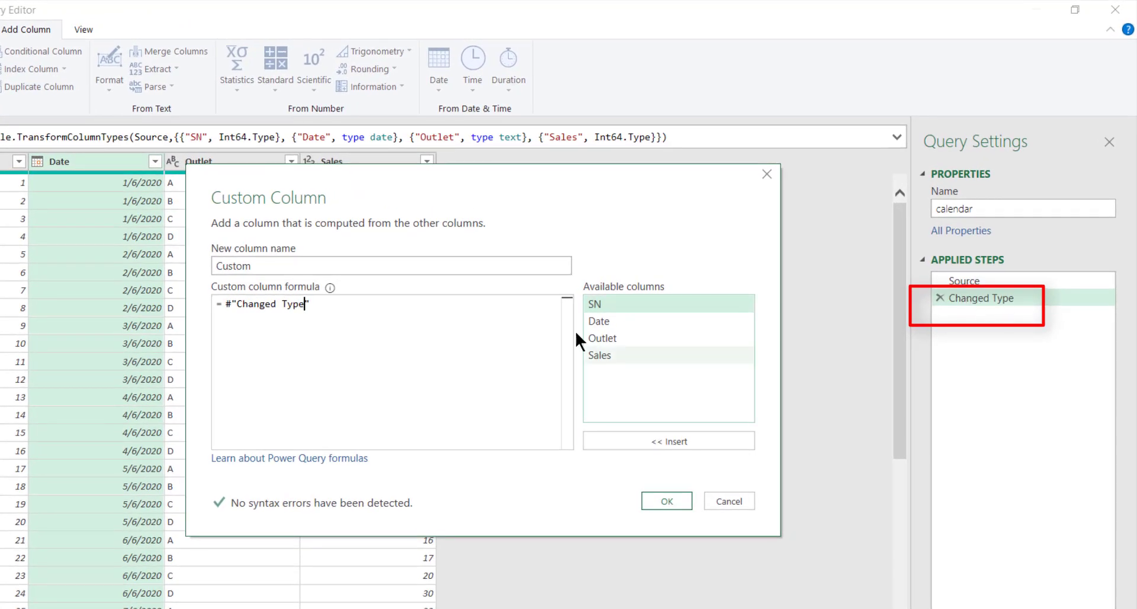
pyautogui.click(470, 311)
pyautogui.write('[')
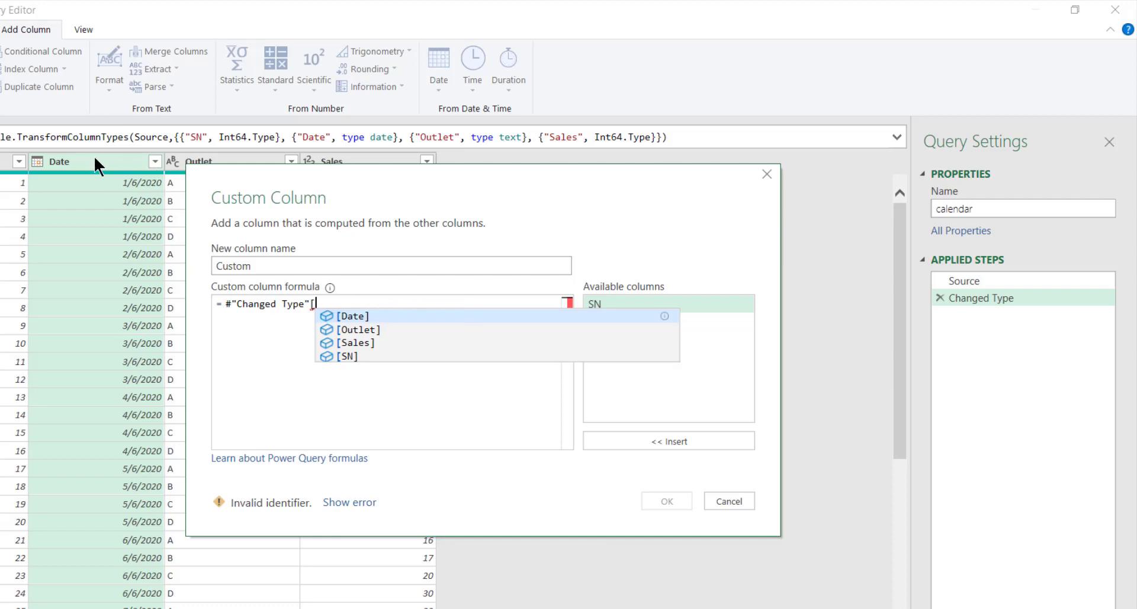
pyautogui.click(371, 318)
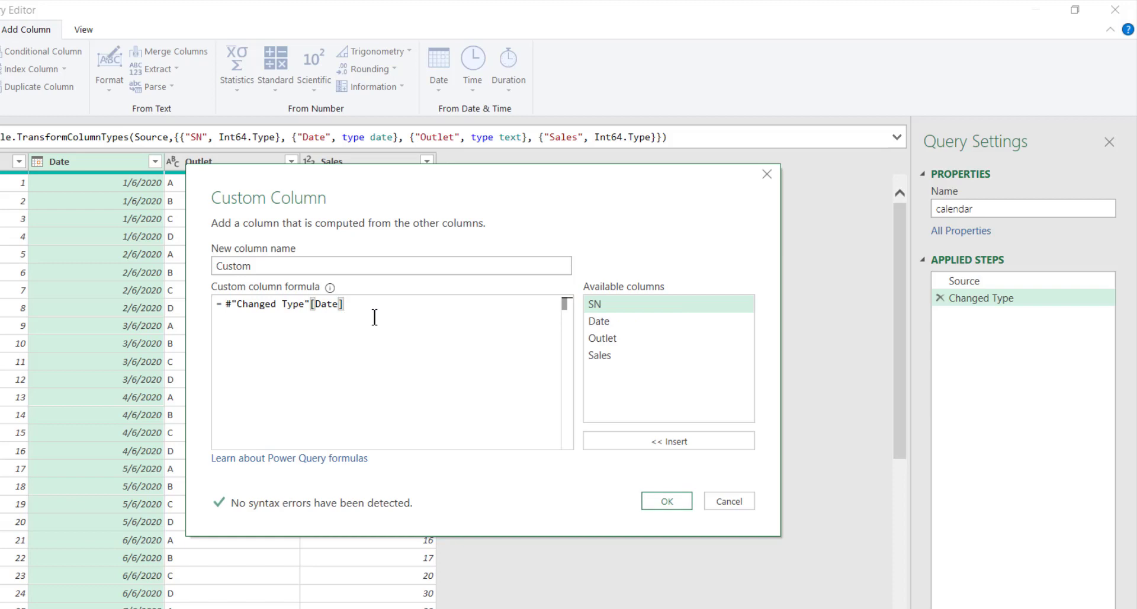
pyautogui.write(']')
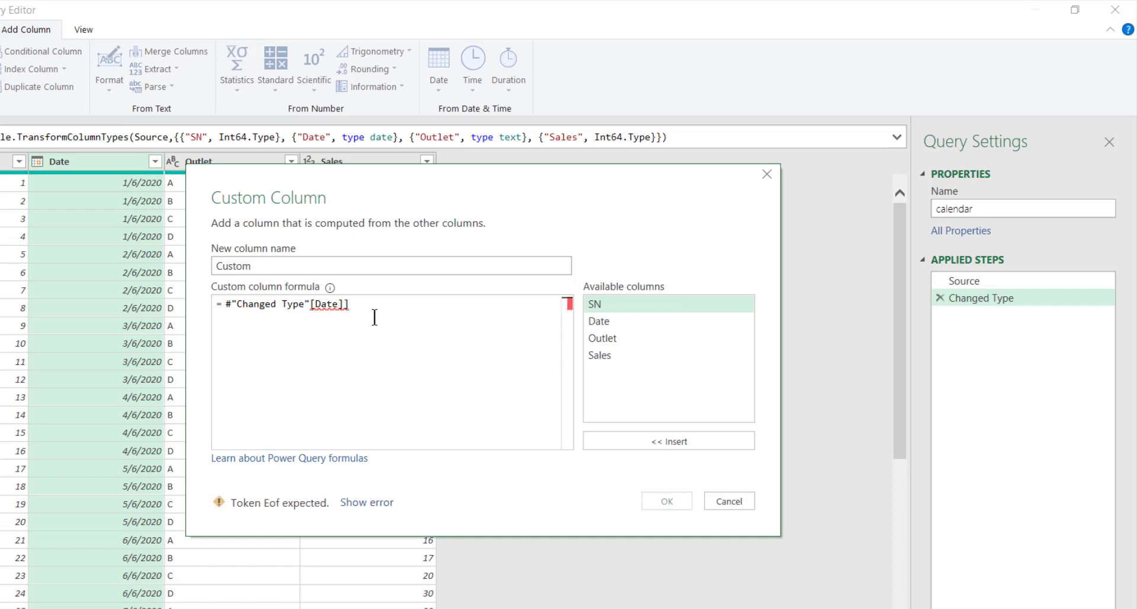
pyautogui.press('BackSpace')
pyautogui.hotkey('ctrl', 'Left')
pyautogui.hotkey('ctrl', 'Left')
pyautogui.hotkey('ctrl', 'Left')
pyautogui.hotkey('ctrl', 'Left')
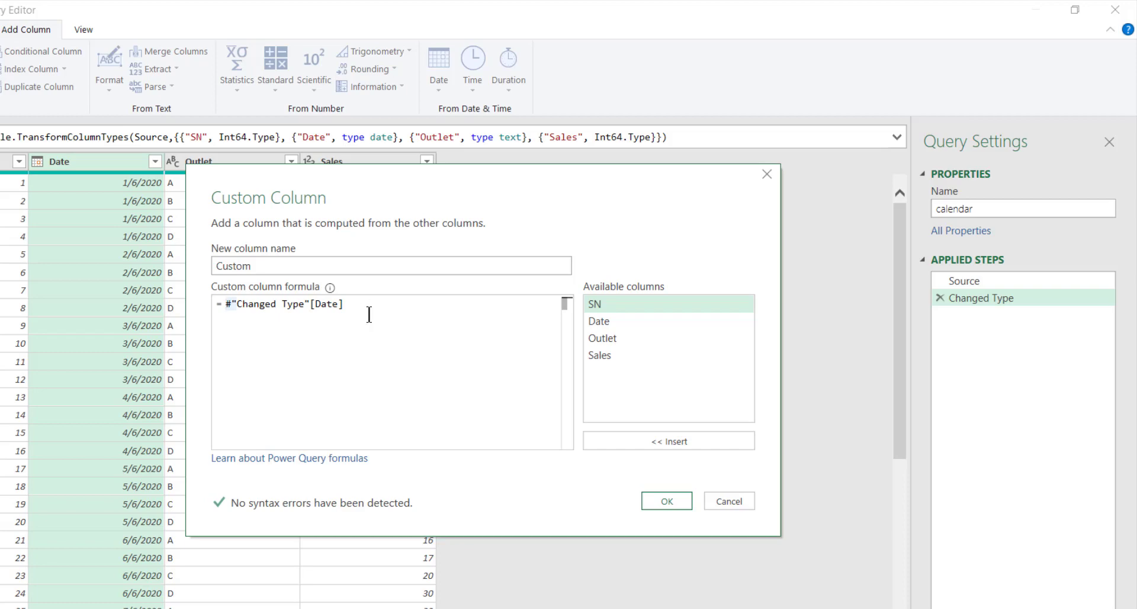
pyautogui.click(667, 500)
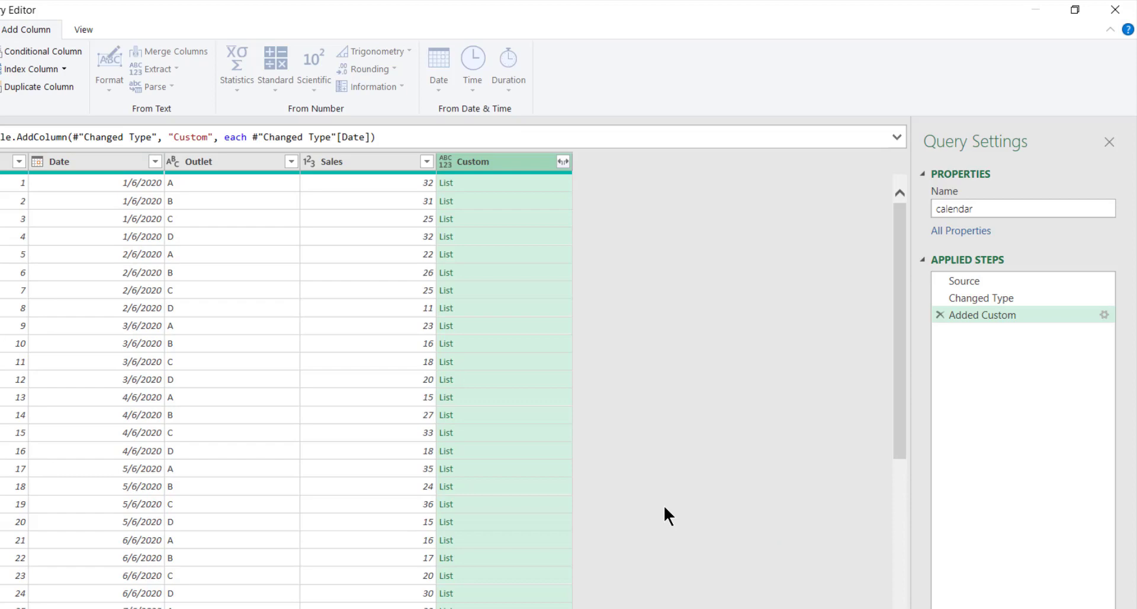
pyautogui.click(462, 183)
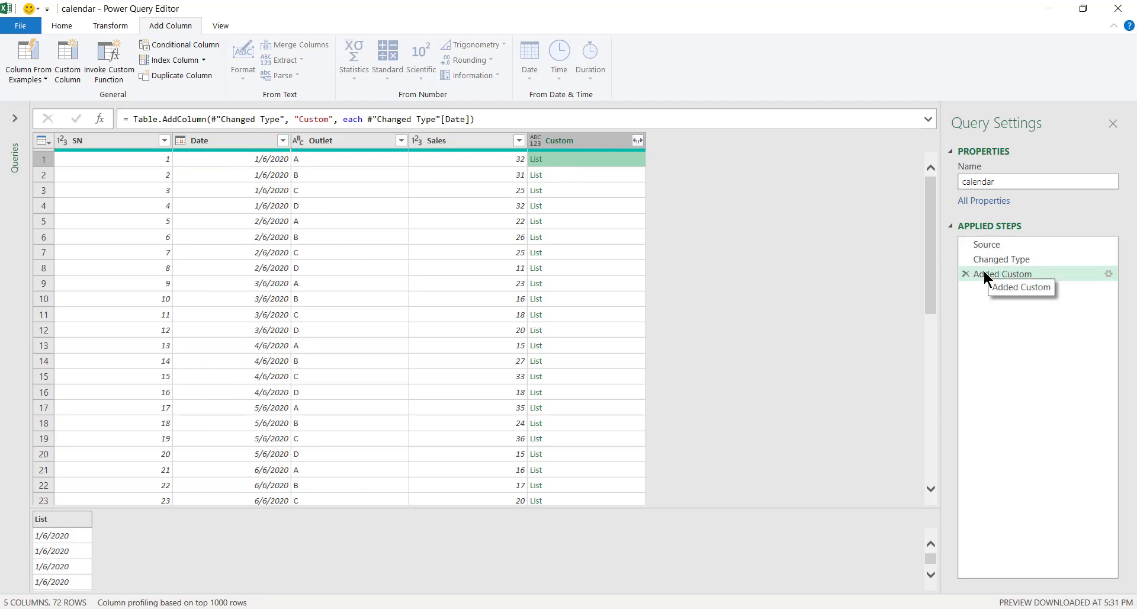
# Wrap the Added Custom formula in List.Max() and rename the column to MaxDate.
pyautogui.doubleClick(1019, 278)
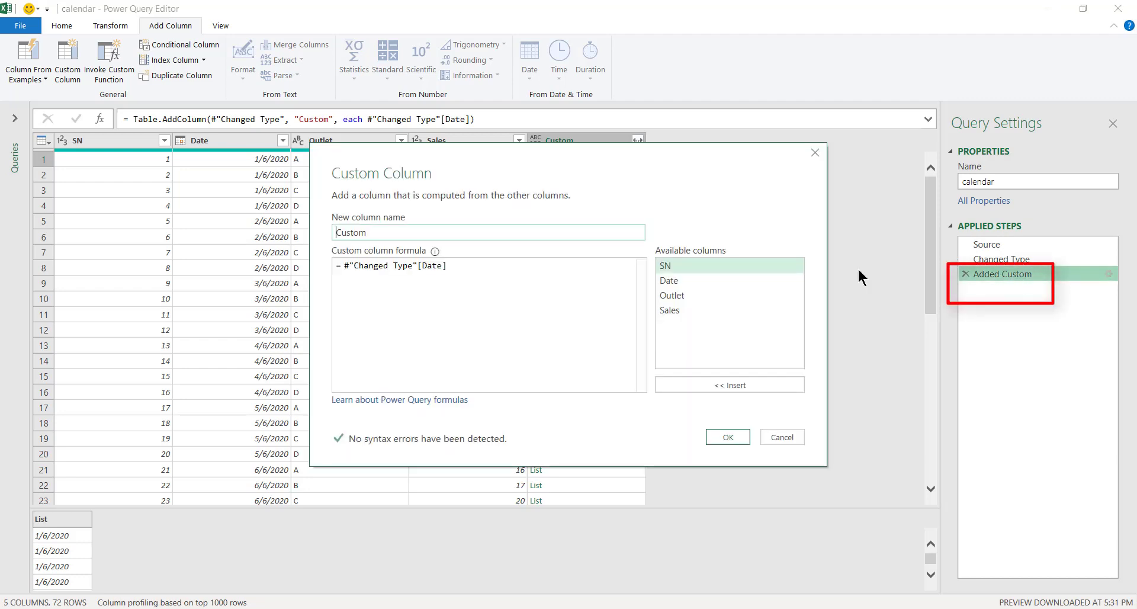
pyautogui.click(345, 267)
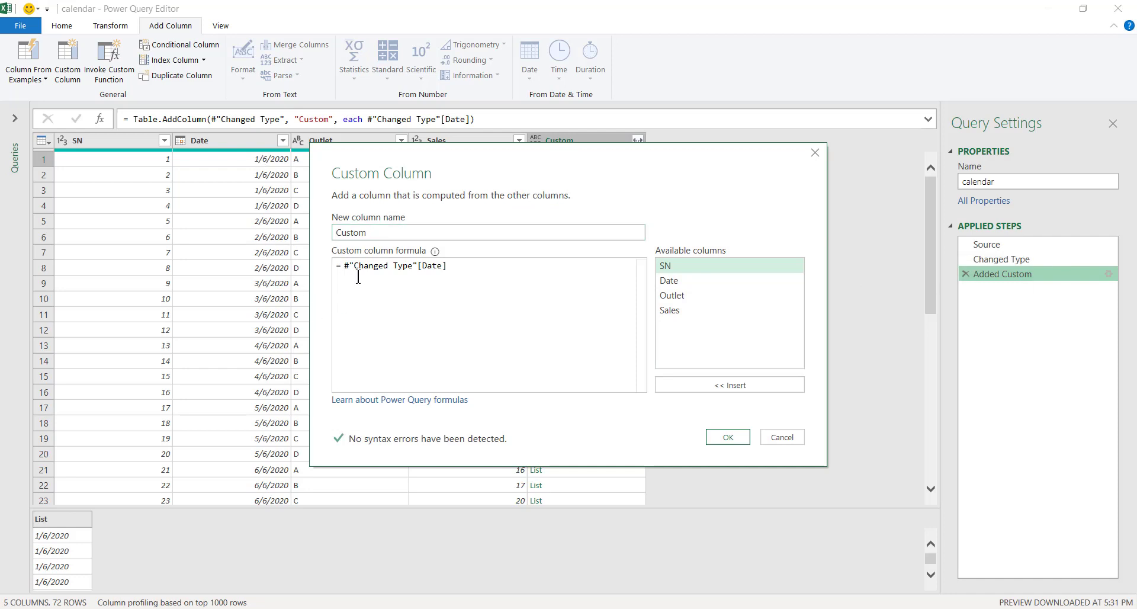
pyautogui.write('List.')
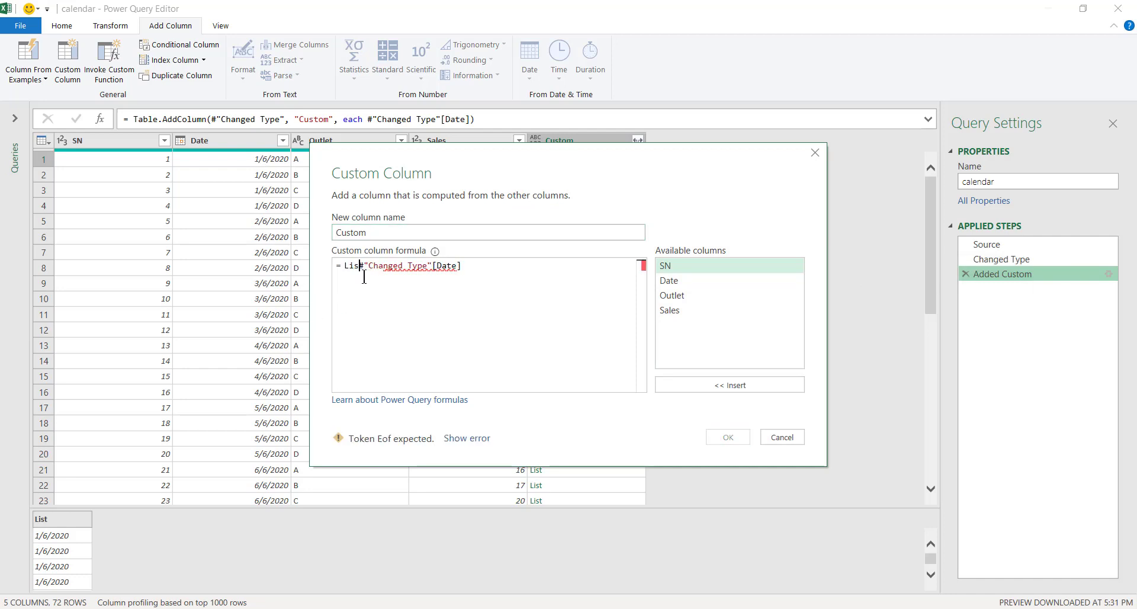
pyautogui.write('Max(')
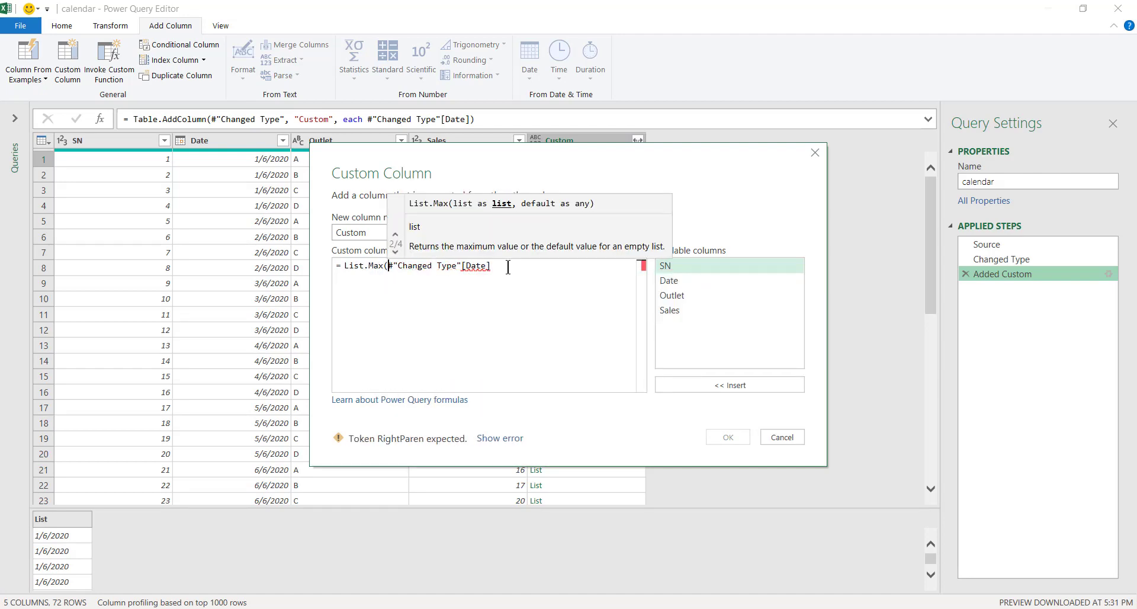
pyautogui.click(510, 266)
pyautogui.write(')')
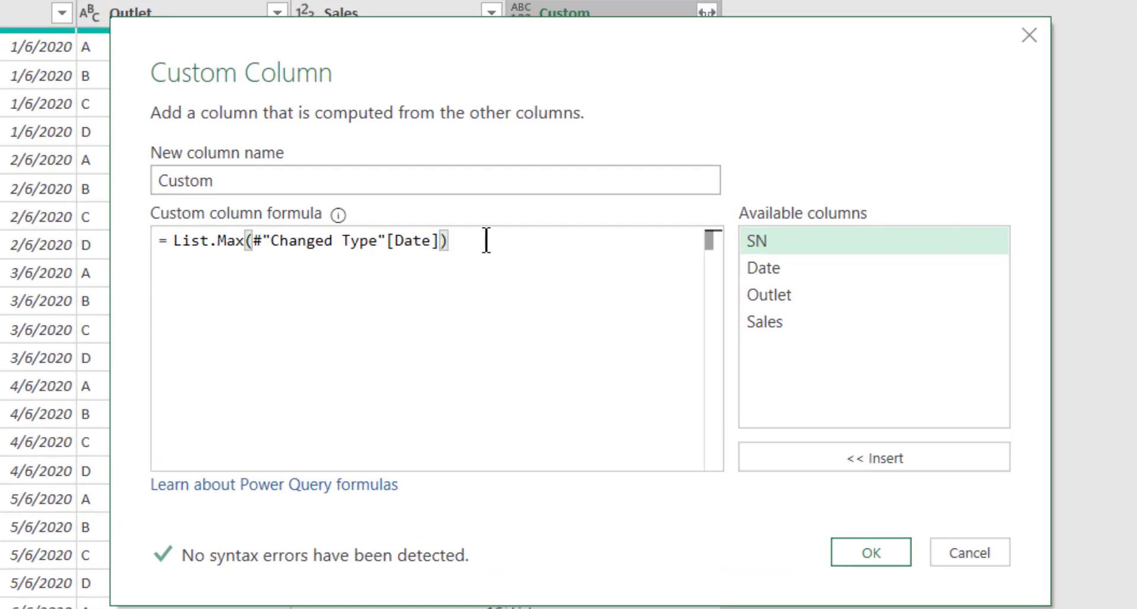
pyautogui.moveTo(236, 180); pyautogui.dragTo(148, 177)
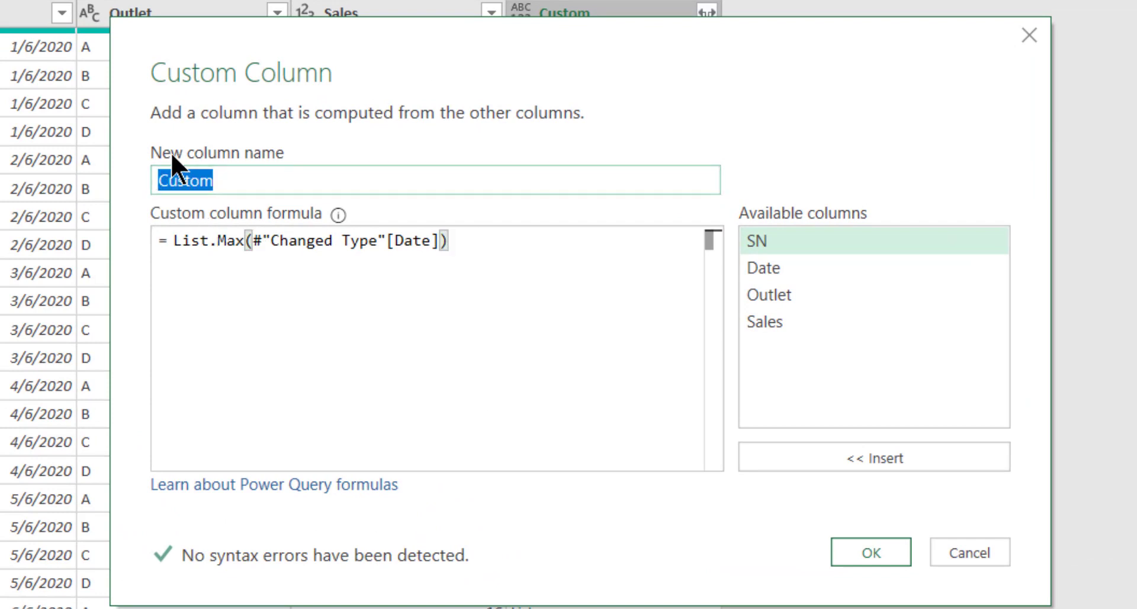
pyautogui.write('MaxDate')
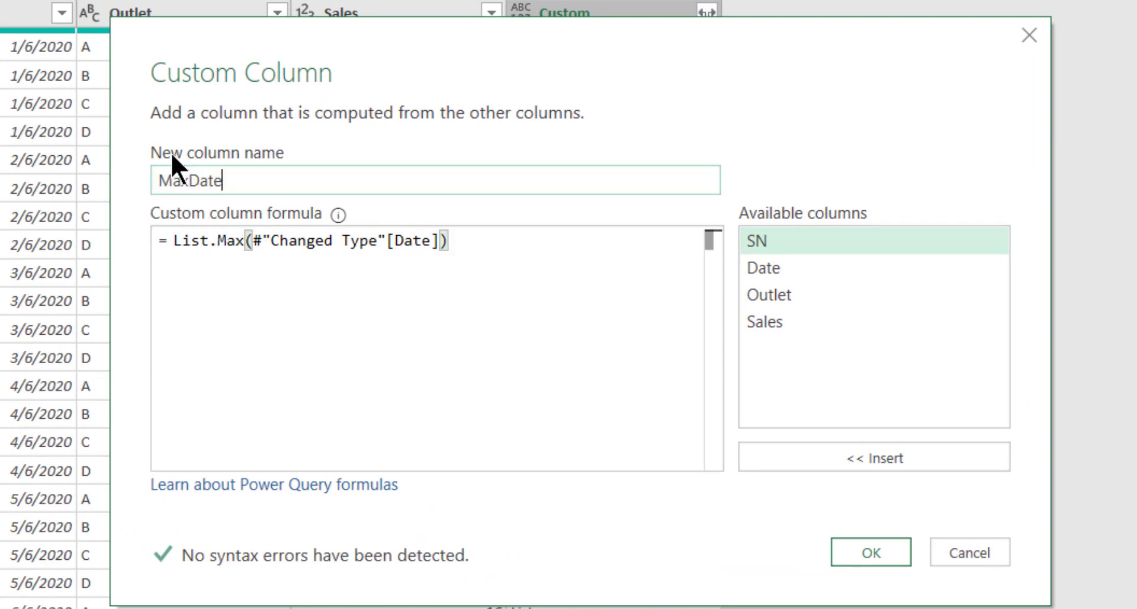
pyautogui.click(854, 544)
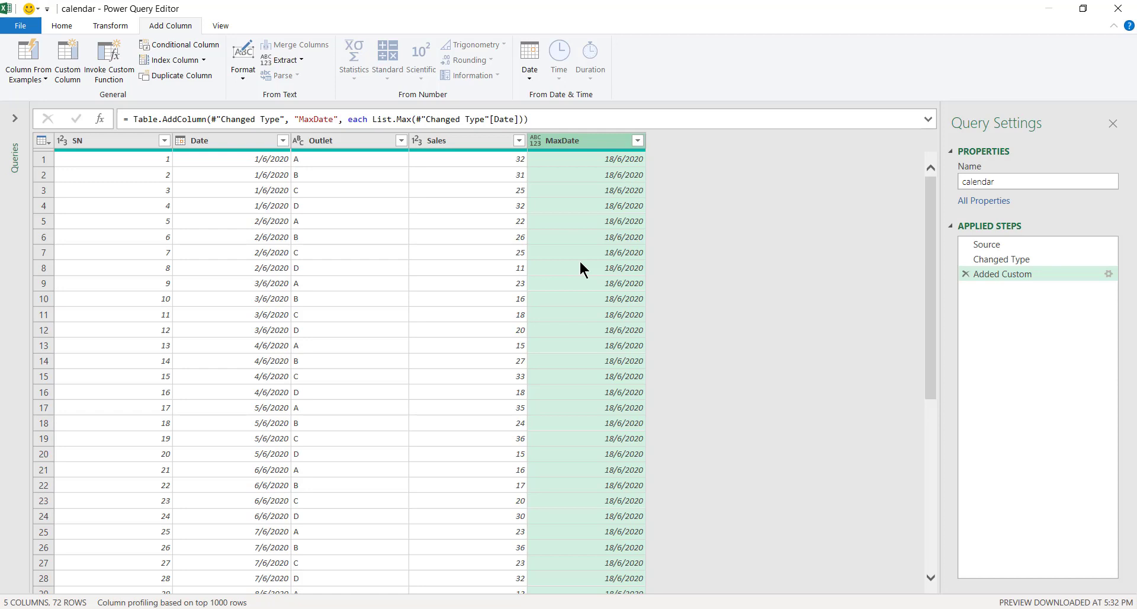
# Add an EarliestDate custom column using List.Min on the Date list, showing 1/6/2020.
pyautogui.click(996, 272)
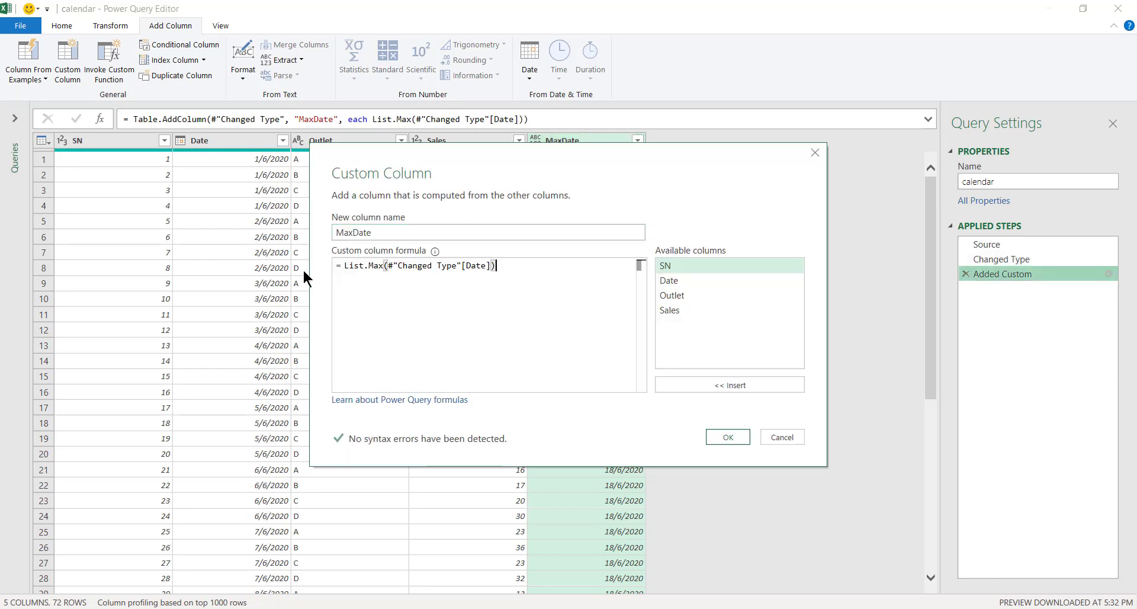
pyautogui.hotkey('ctrl', 'a')
pyautogui.hotkey('ctrl', 'c')
pyautogui.click(782, 438)
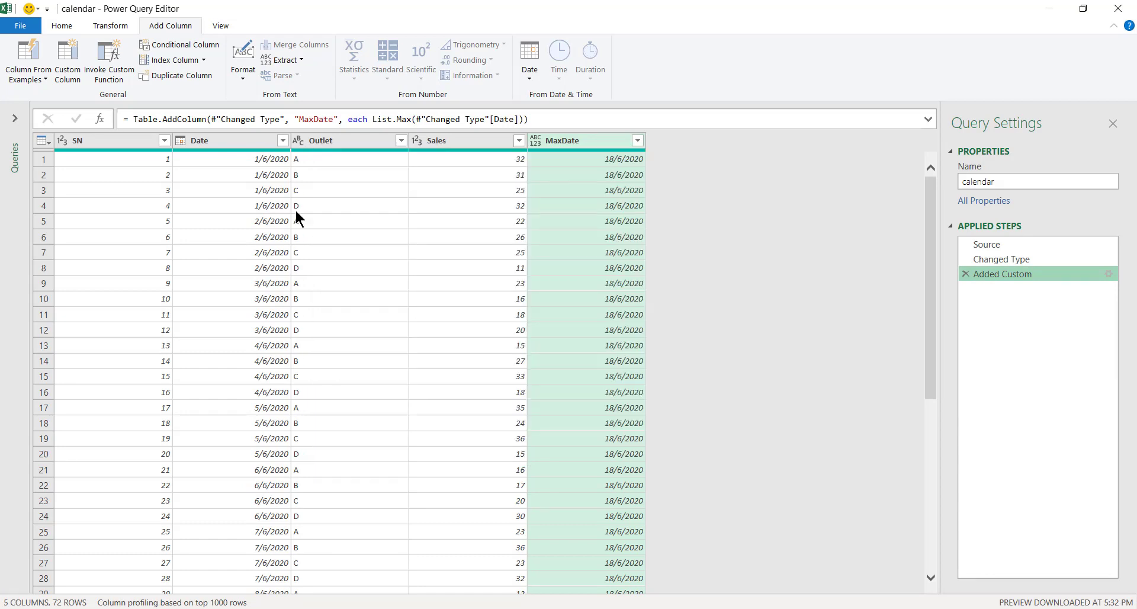
pyautogui.click(69, 57)
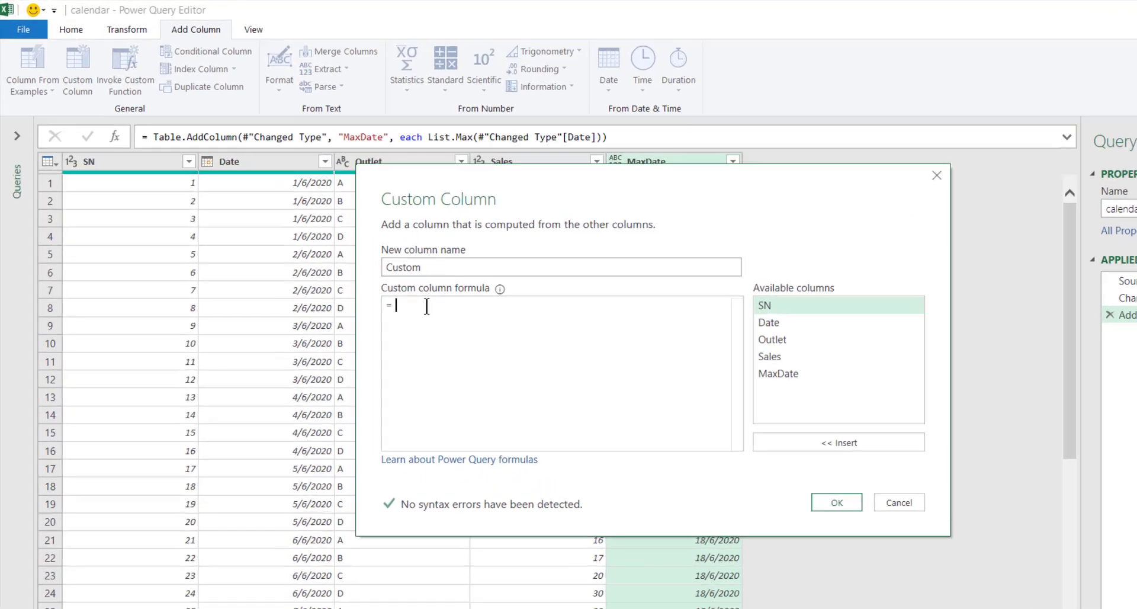
pyautogui.hotkey('ctrl', 'v')
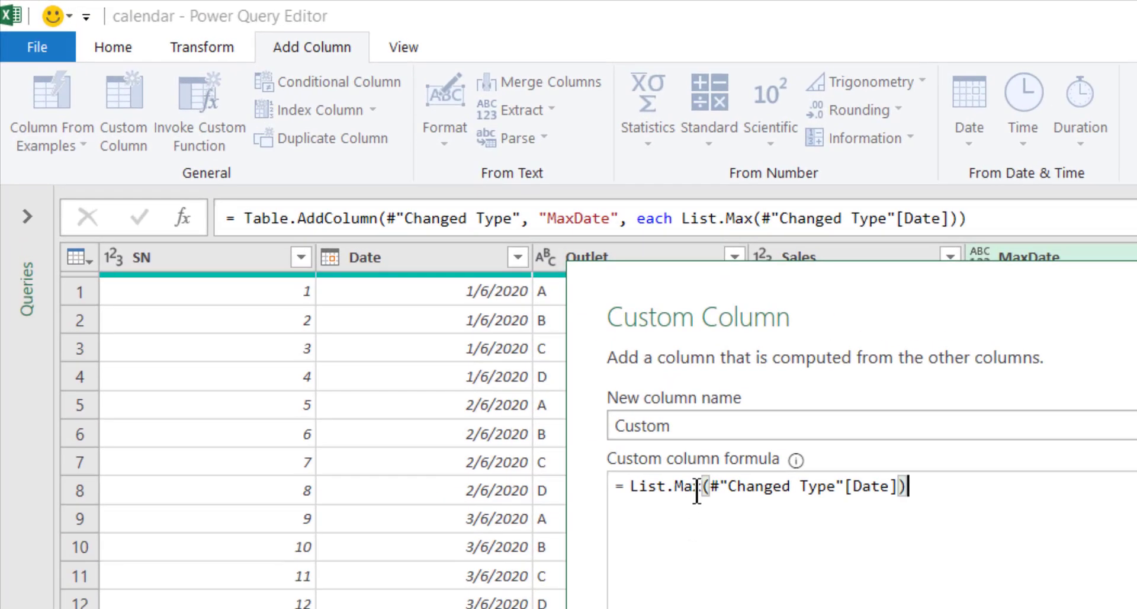
pyautogui.click(440, 304)
pyautogui.press('BackSpace')
pyautogui.press('BackSpace')
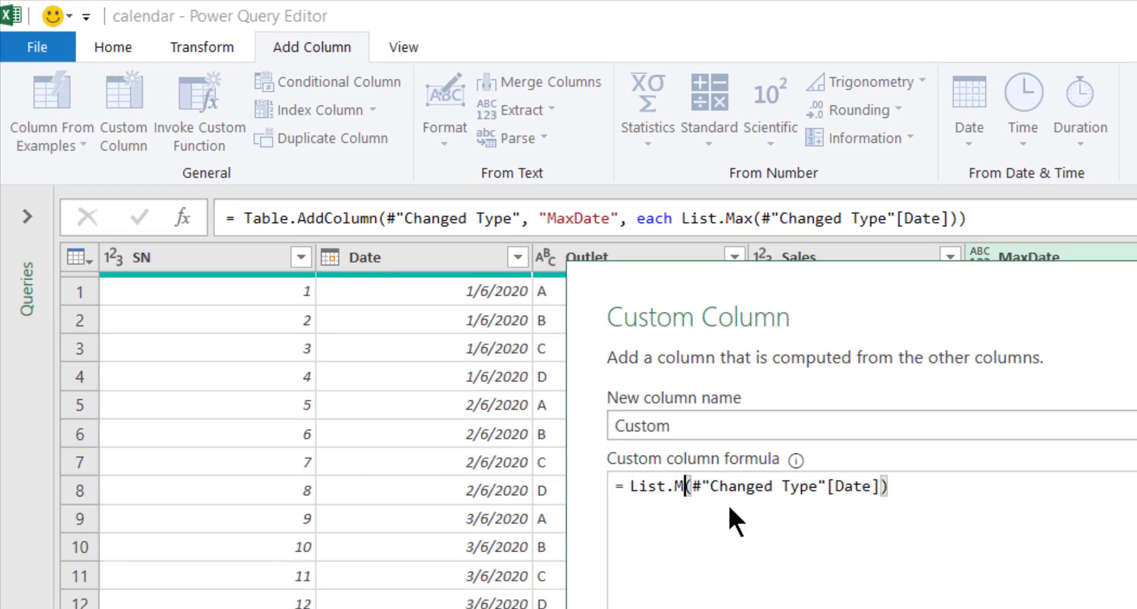
pyautogui.write('in')
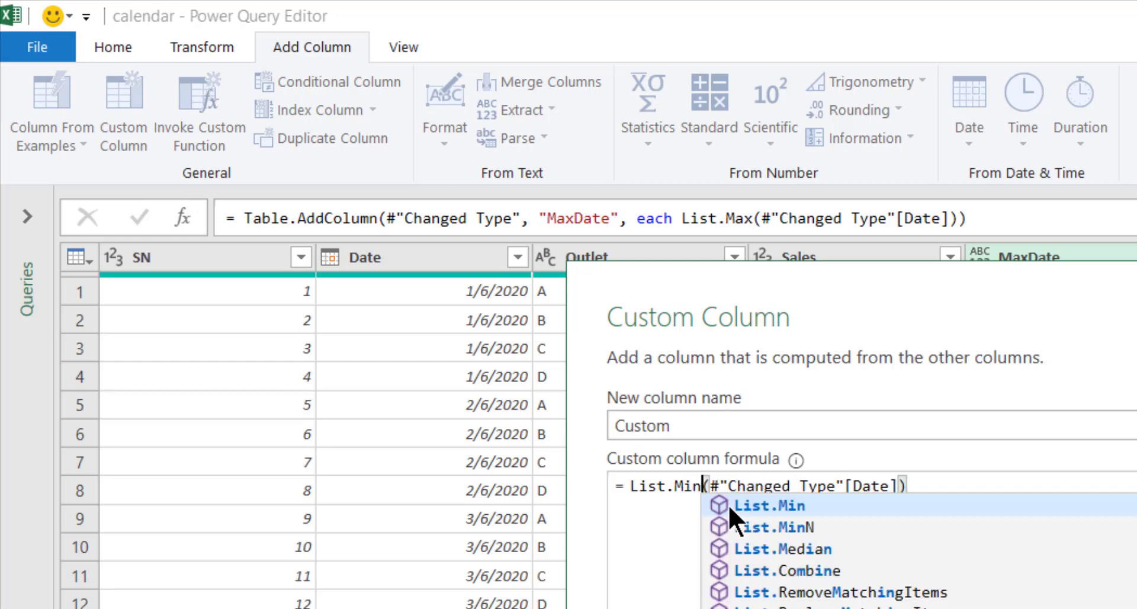
pyautogui.click(716, 436)
pyautogui.moveTo(715, 432); pyautogui.dragTo(615, 404)
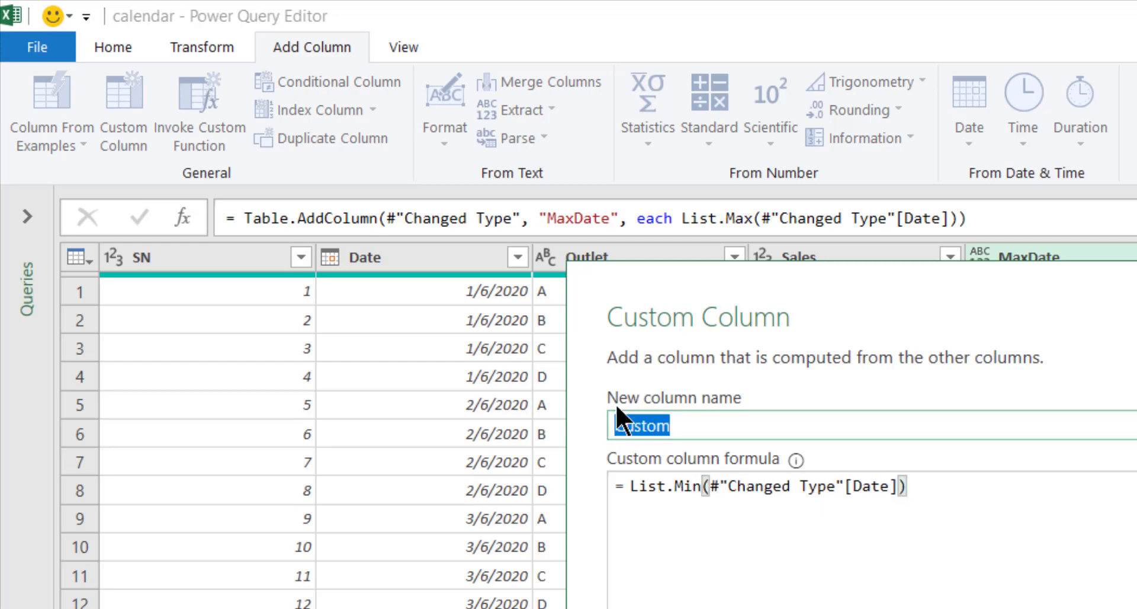
pyautogui.press('BackSpace')
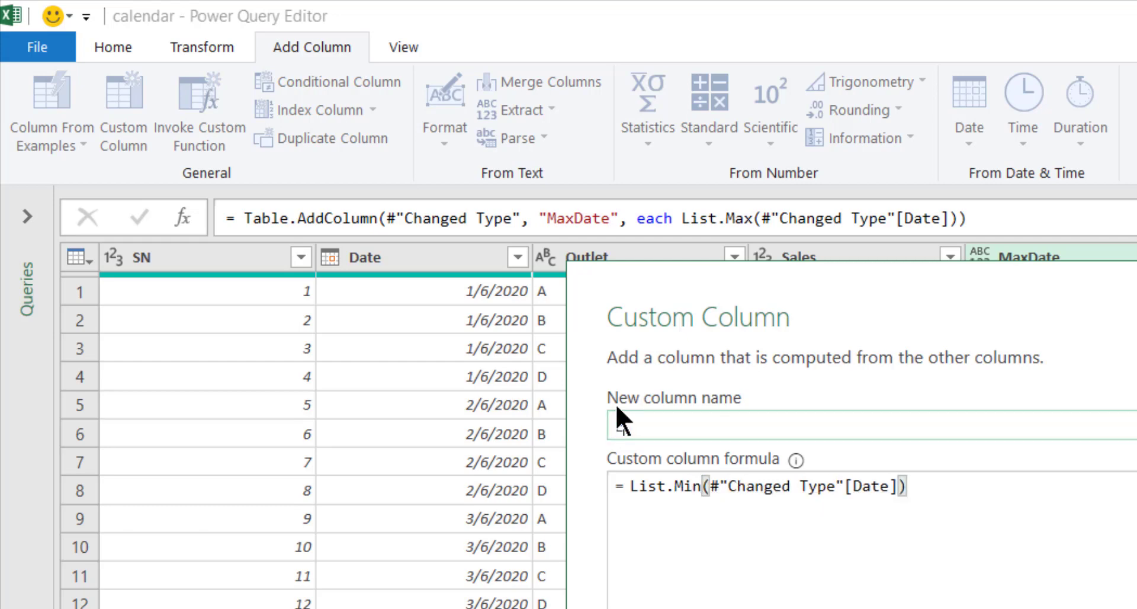
pyautogui.write('EarliestDate')
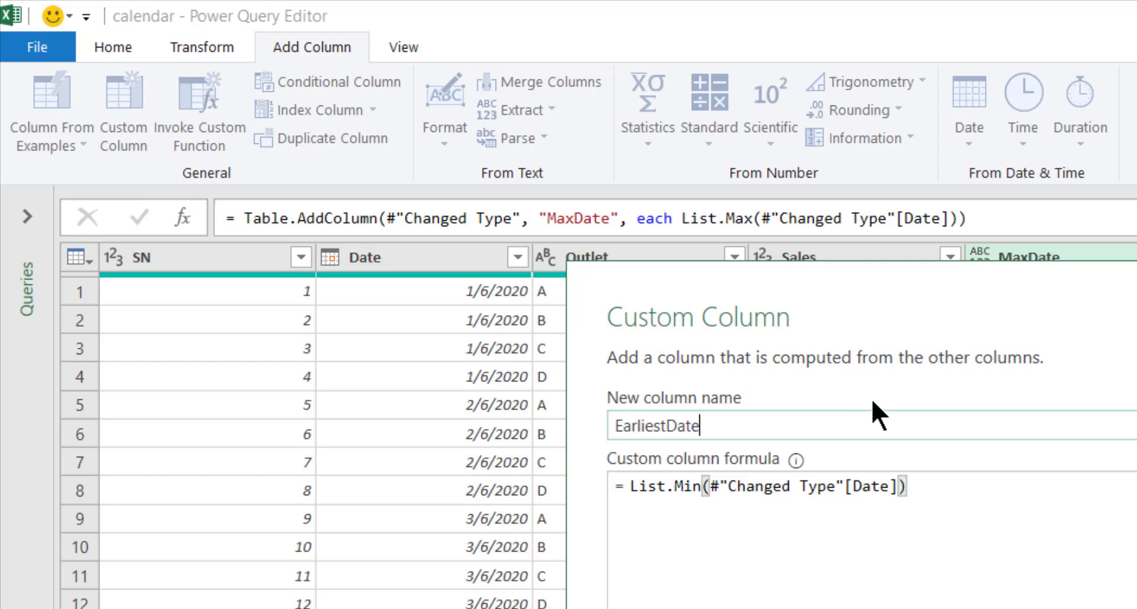
pyautogui.press('Return')
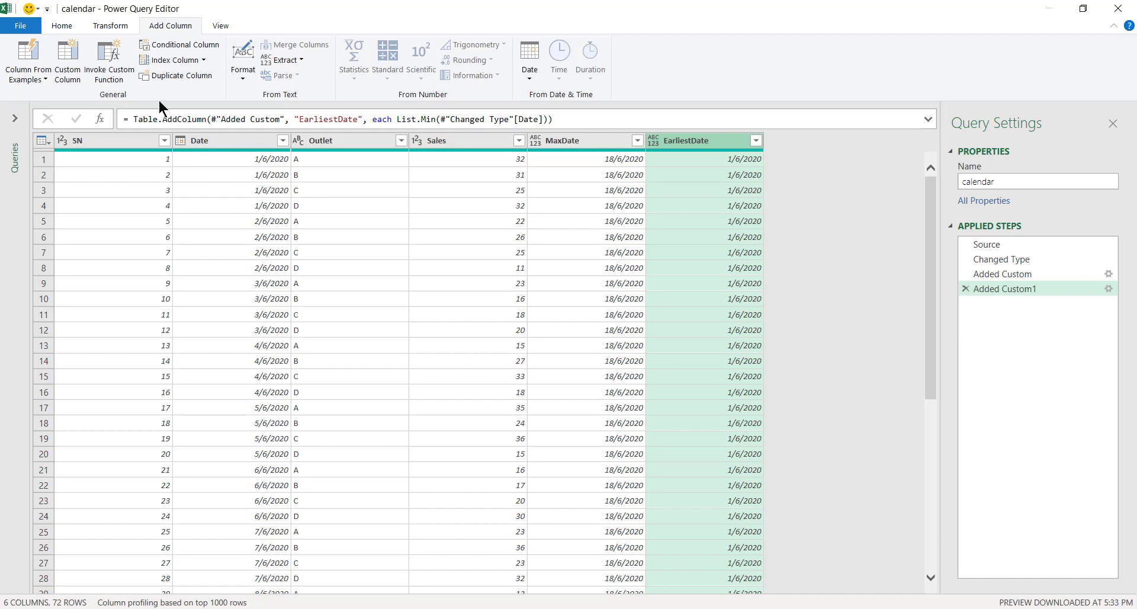
# Close & Load the query results back into the Excel workbook.
pyautogui.click(64, 26)
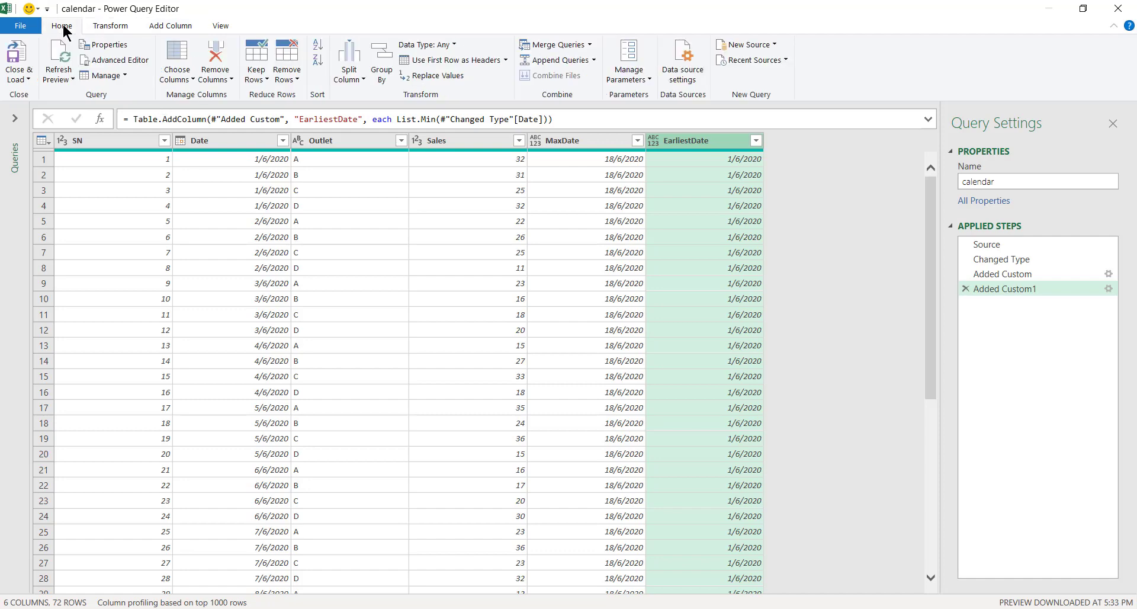
pyautogui.click(19, 81)
pyautogui.click(41, 100)
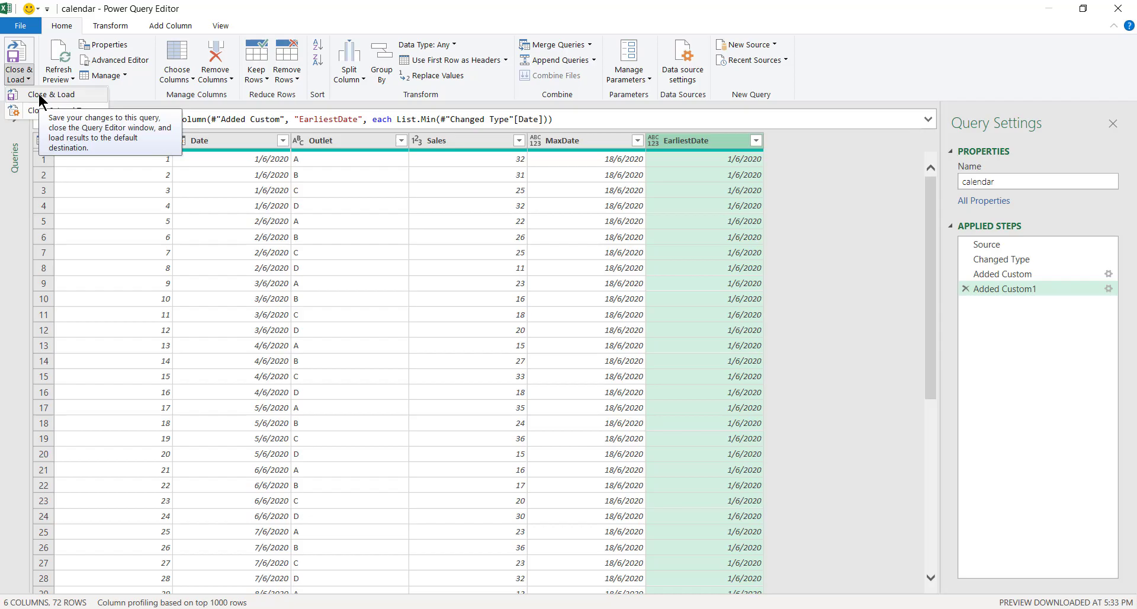